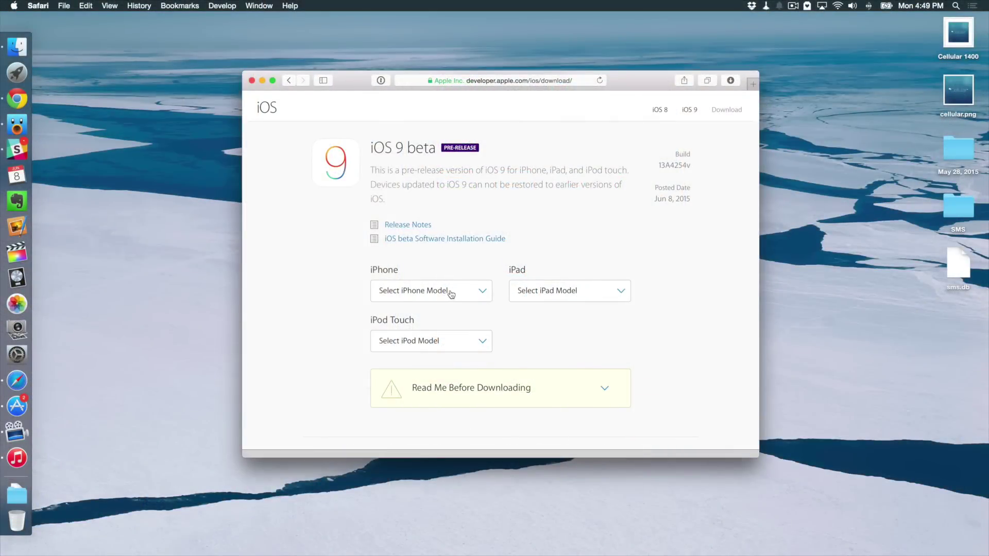
# Go from the iOS 9 beta download page to Apple's Xcode developer page, then minimize Safari.
pyautogui.click(452, 294)
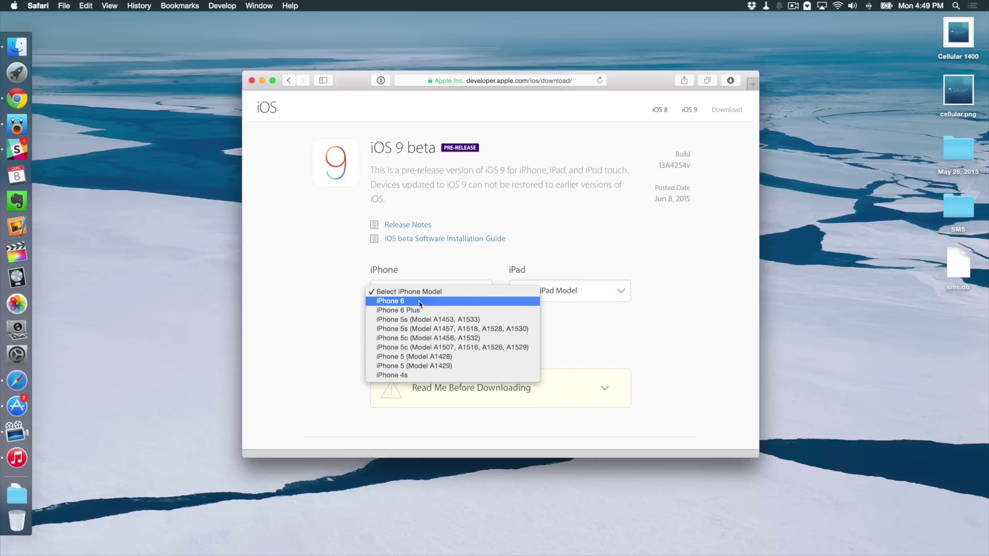
pyautogui.click(338, 308)
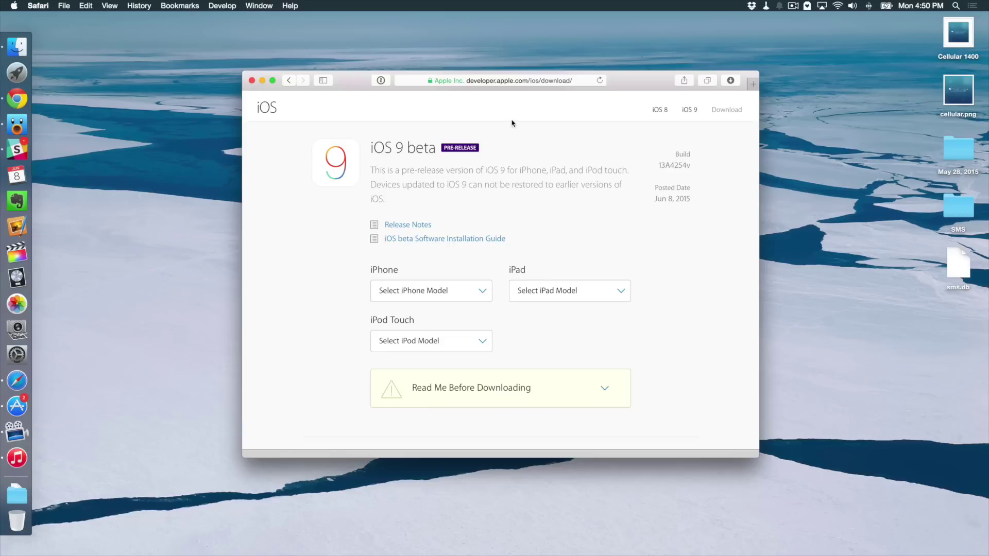
pyautogui.click(289, 80)
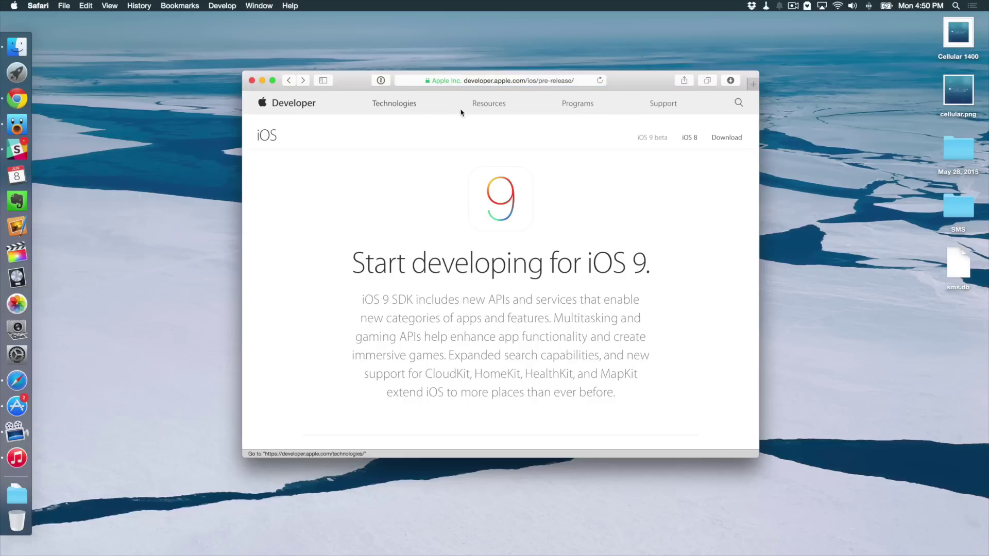
pyautogui.click(495, 105)
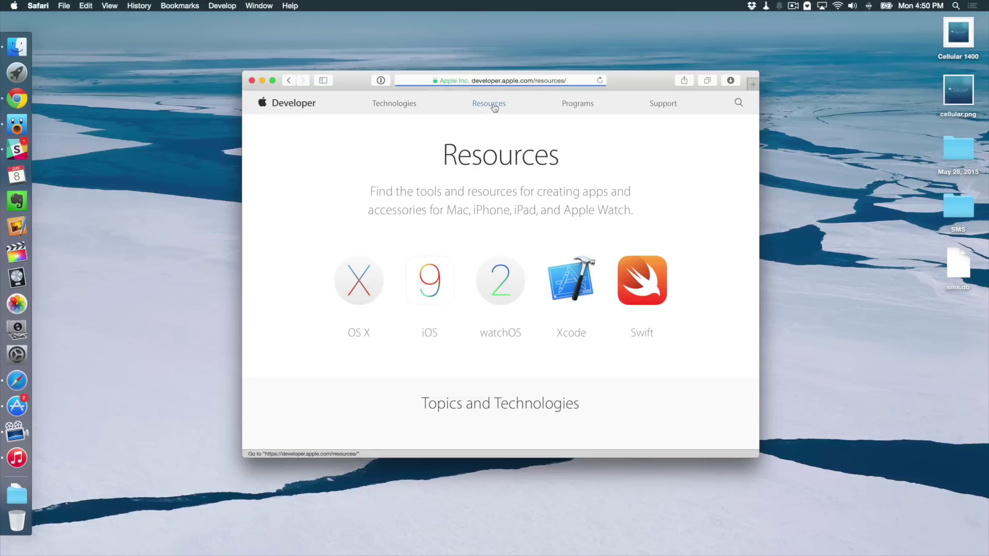
pyautogui.click(572, 281)
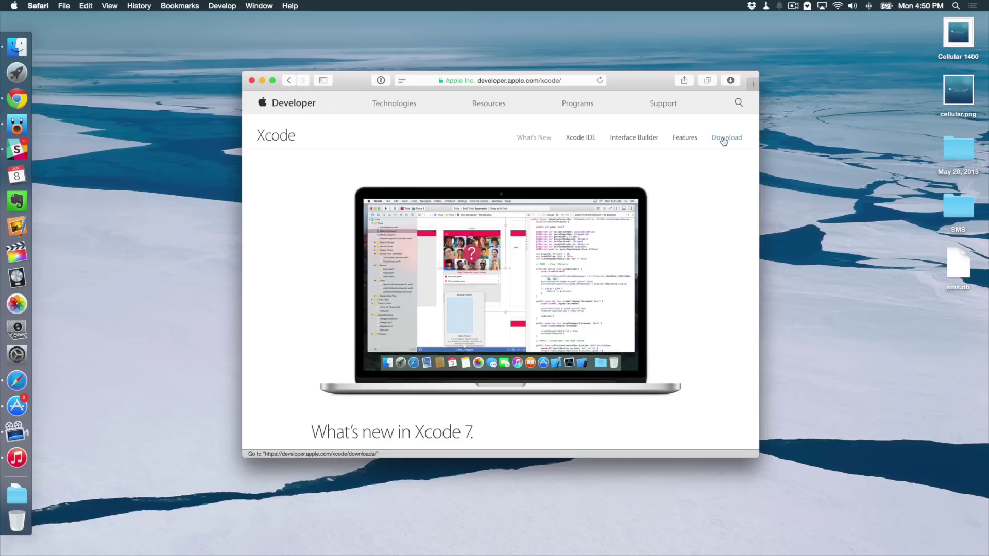
pyautogui.scroll(-3, 709, 176)
pyautogui.scroll(2, 709, 175)
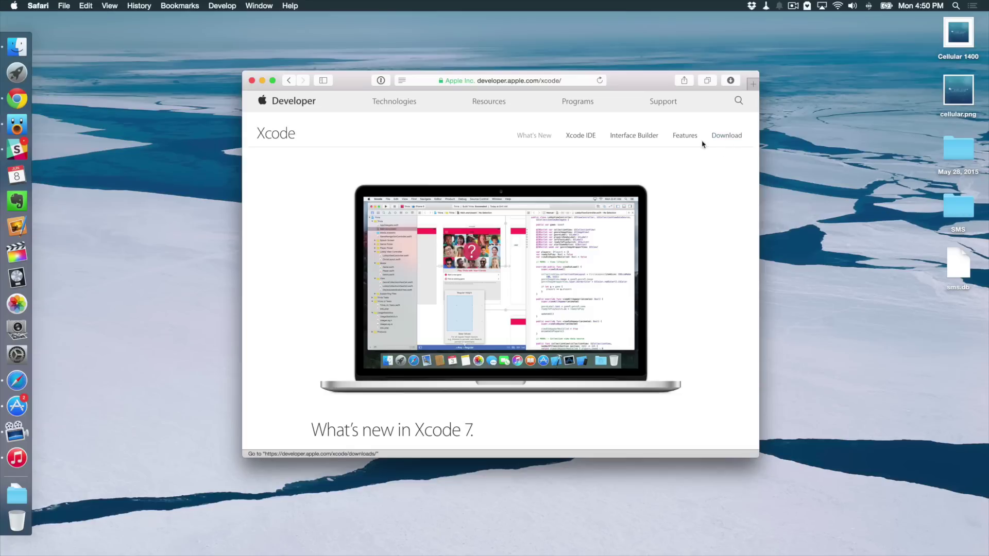
pyautogui.click(262, 80)
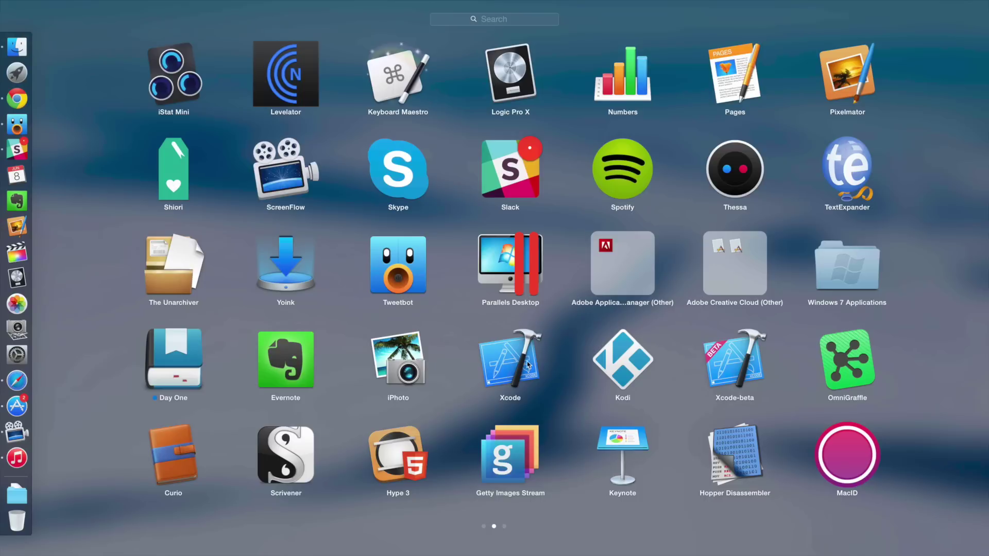
# Launch Xcode 7.0 beta from Launchpad and close its welcome window.
pyautogui.click(749, 360)
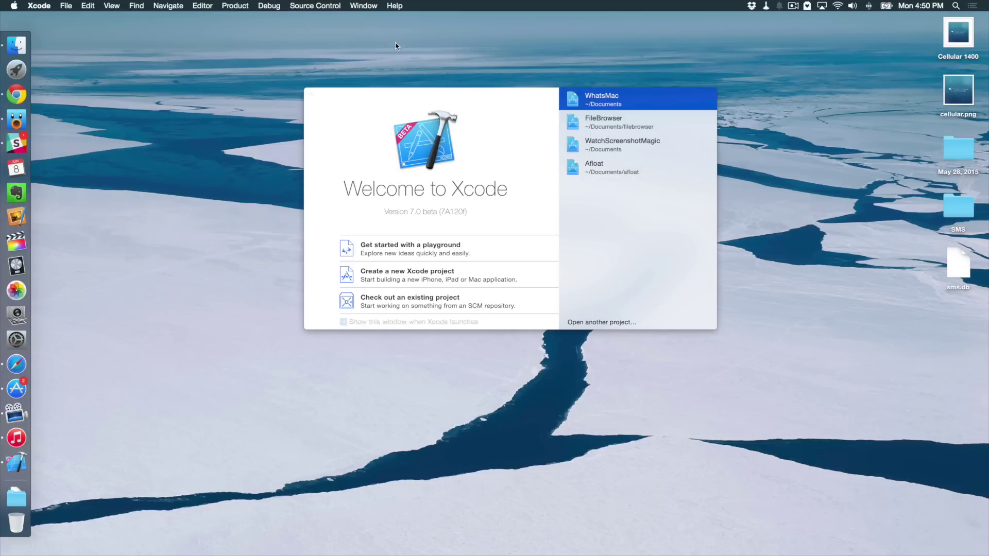
pyautogui.click(363, 5)
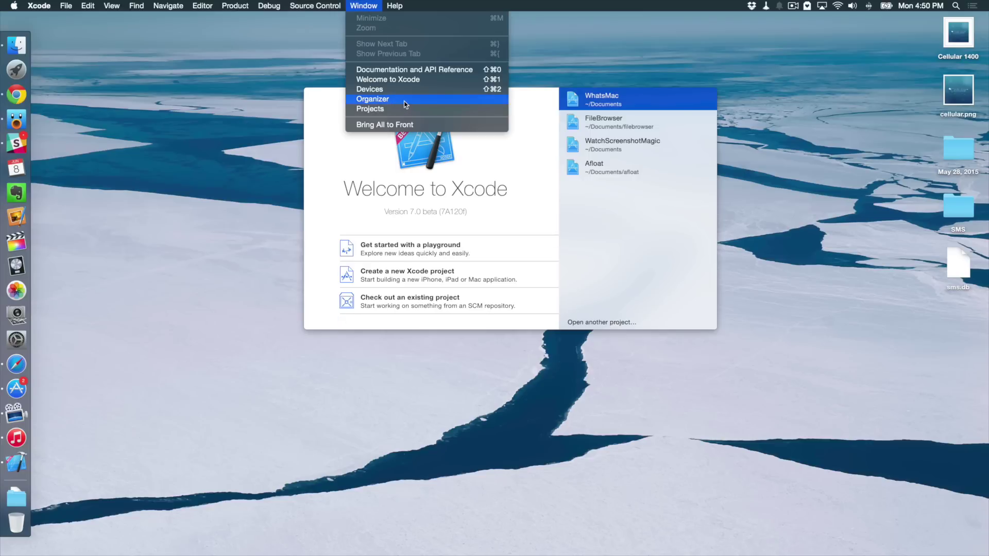
pyautogui.click(329, 106)
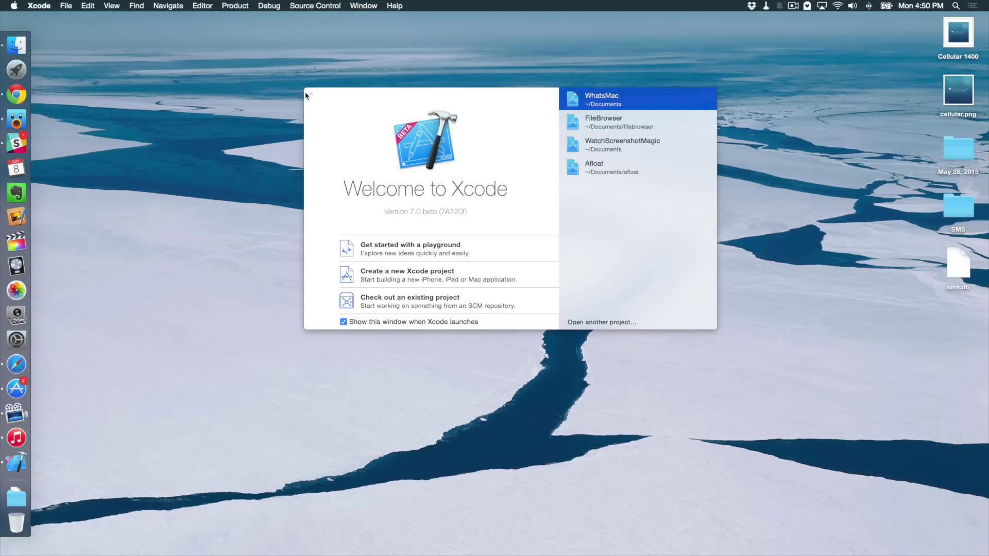
pyautogui.click(310, 95)
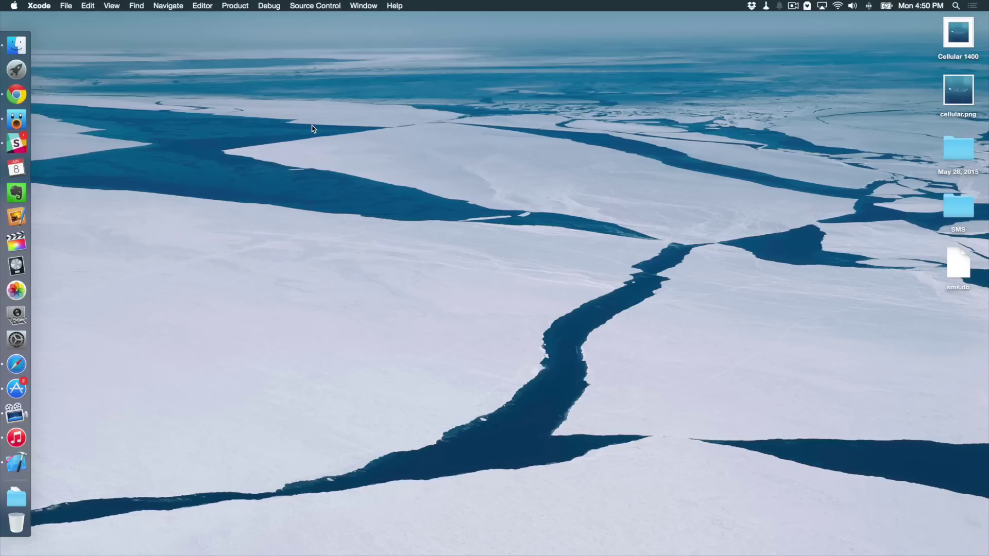
# Bring iTunes back and open the Downloads folder in a Finder window.
pyautogui.click(16, 438)
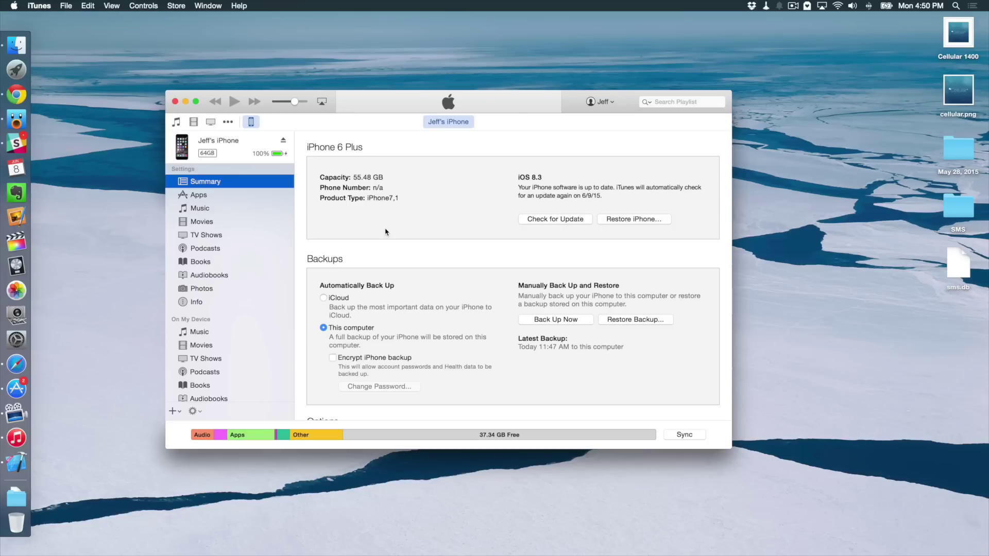
pyautogui.click(16, 497)
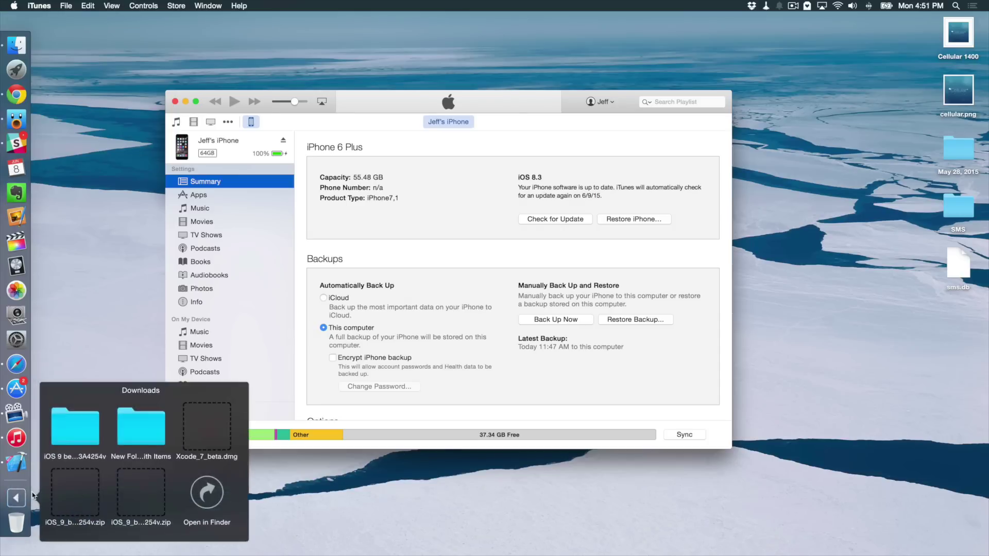
pyautogui.click(207, 491)
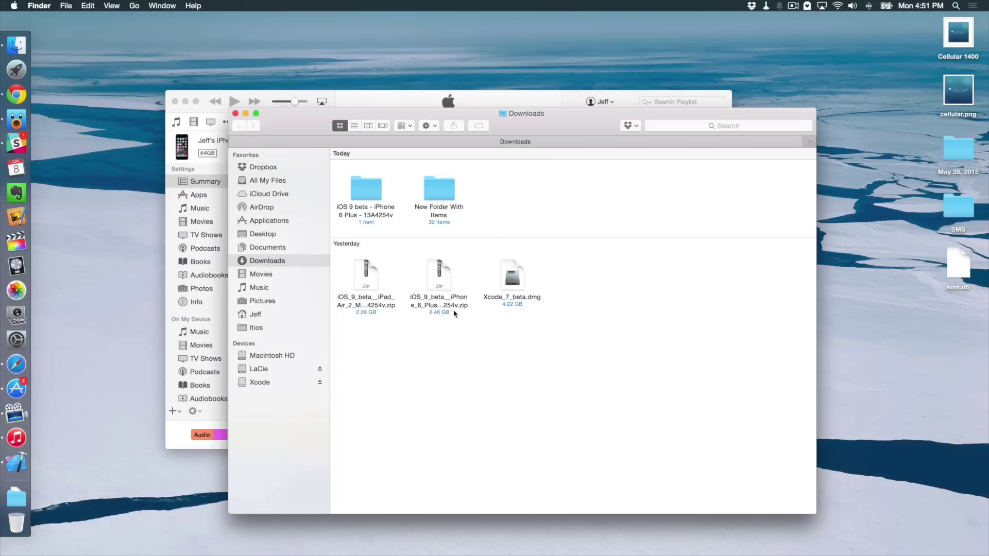
# Open the 'iOS 9 beta - iPhone 6 Plus - 13A4254v' folder and place Finder beside iTunes.
pyautogui.click(448, 285)
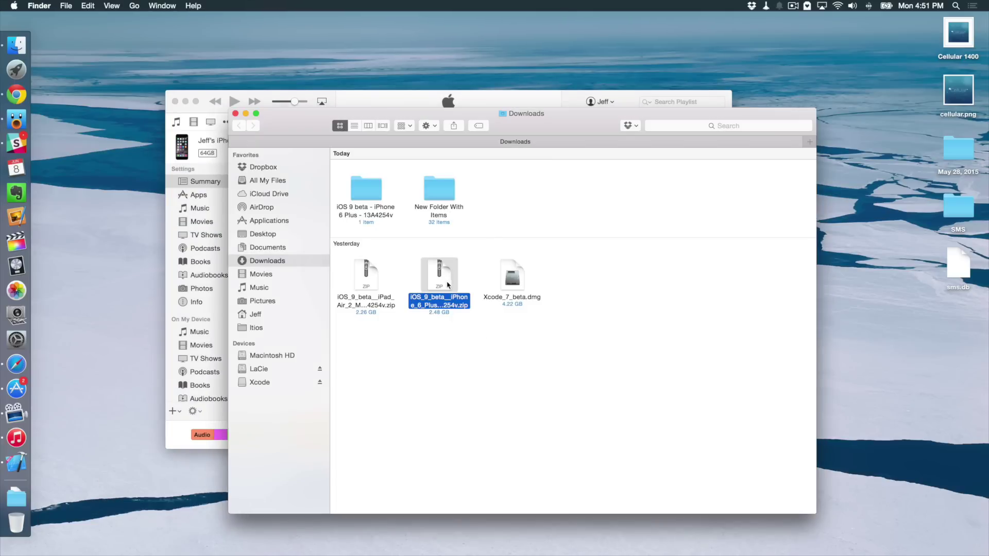
pyautogui.doubleClick(374, 197)
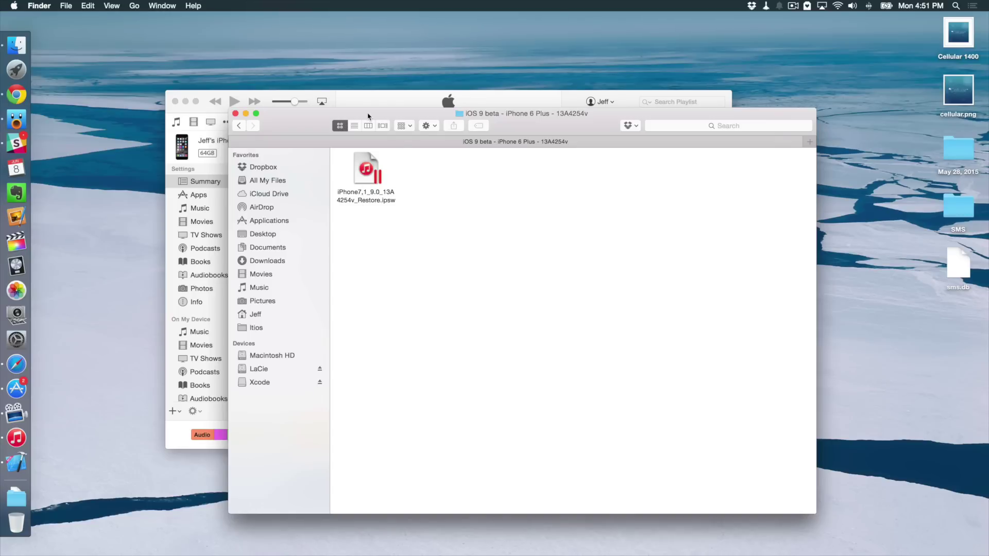
pyautogui.moveTo(368, 116)
pyautogui.mouseDown()
pyautogui.moveTo(587, 141)
pyautogui.moveTo(734, 210)
pyautogui.mouseUp()
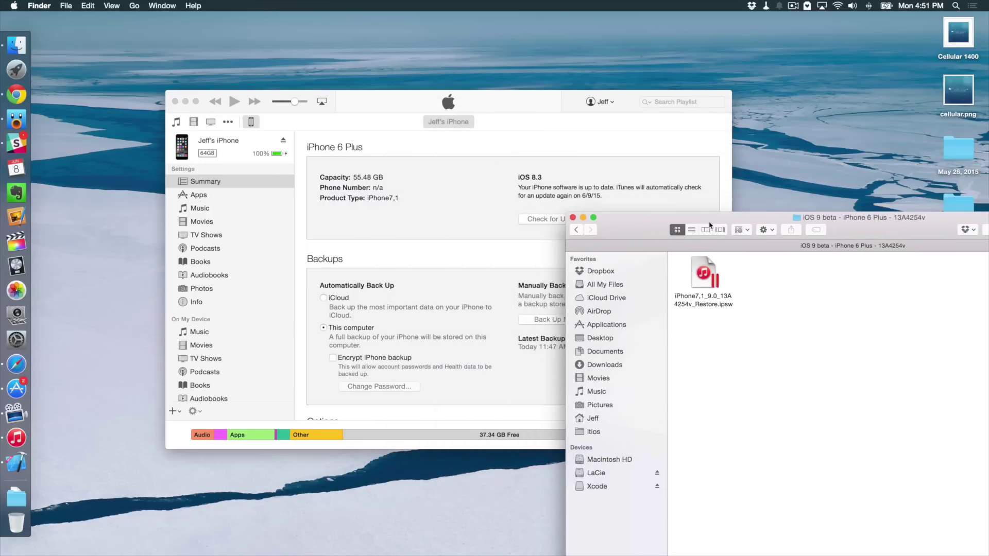
pyautogui.click(577, 186)
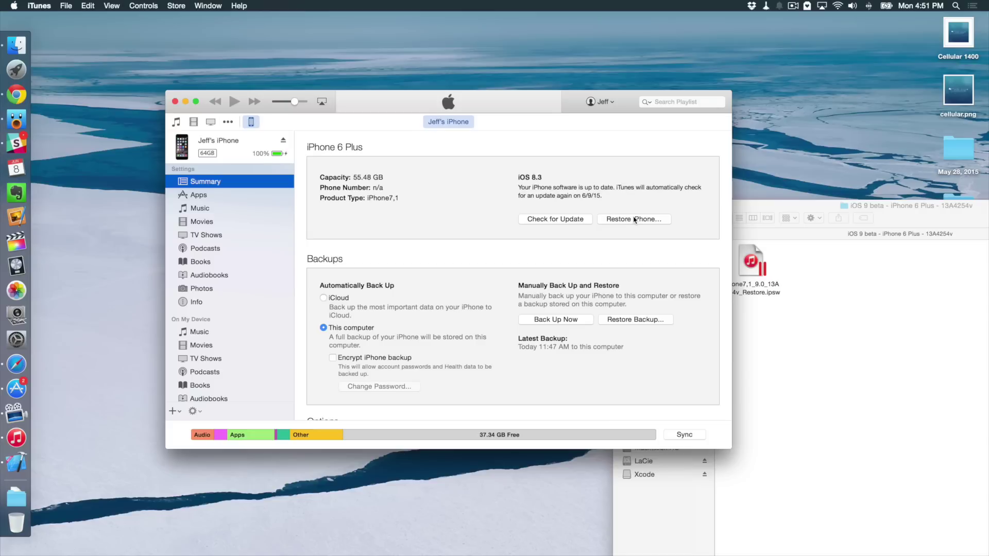
# Option-restore the iPhone 6 Plus from the iOS 9 beta .ipsw in Downloads and confirm.
pyautogui.press('alt')
pyautogui.keyDown('alt'); pyautogui.click(634, 220); pyautogui.keyUp('alt')
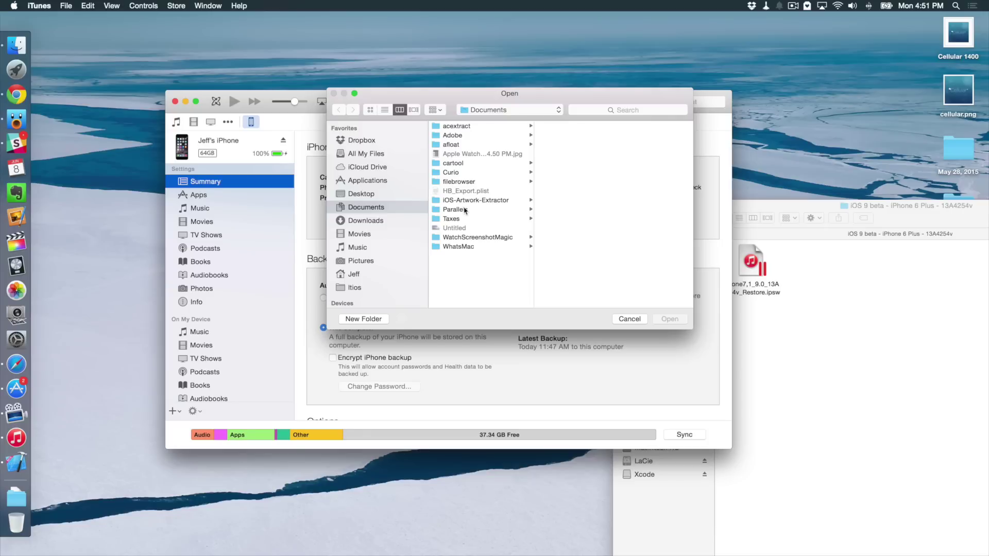
pyautogui.click(365, 220)
pyautogui.click(472, 127)
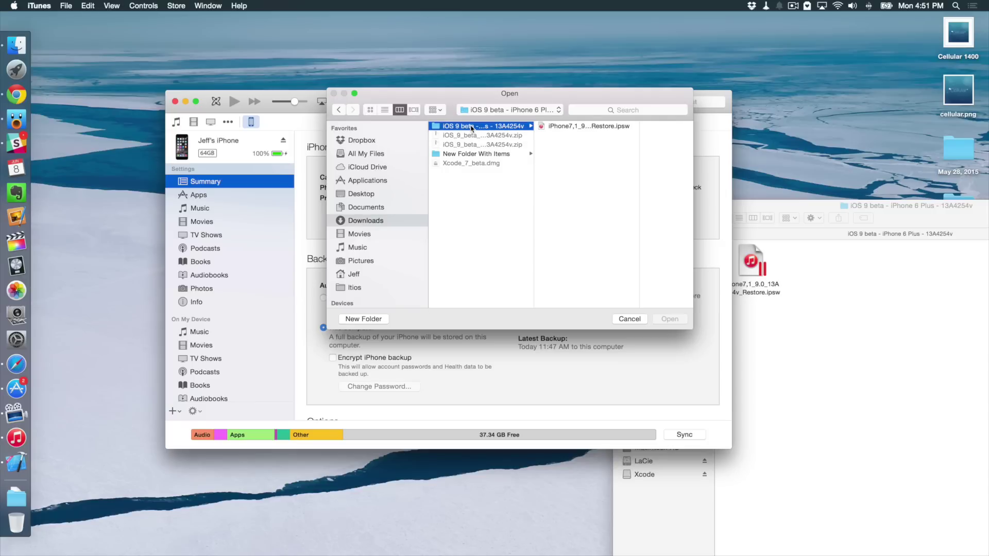
pyautogui.click(595, 127)
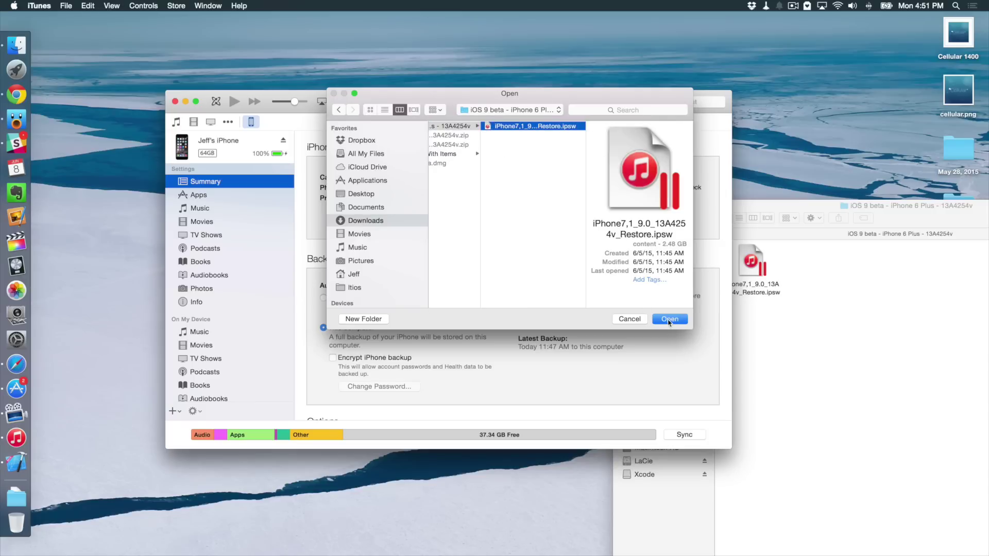
pyautogui.click(669, 319)
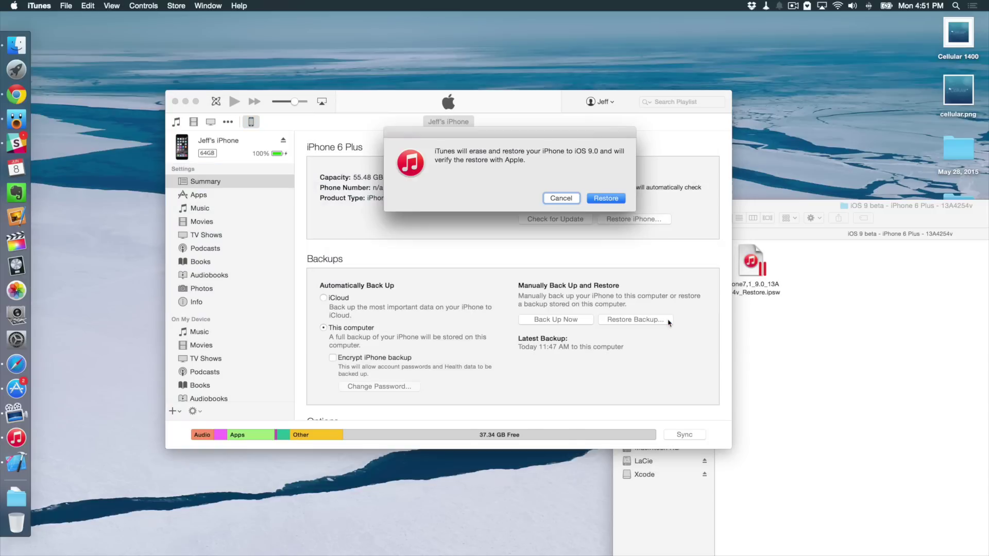
pyautogui.click(606, 199)
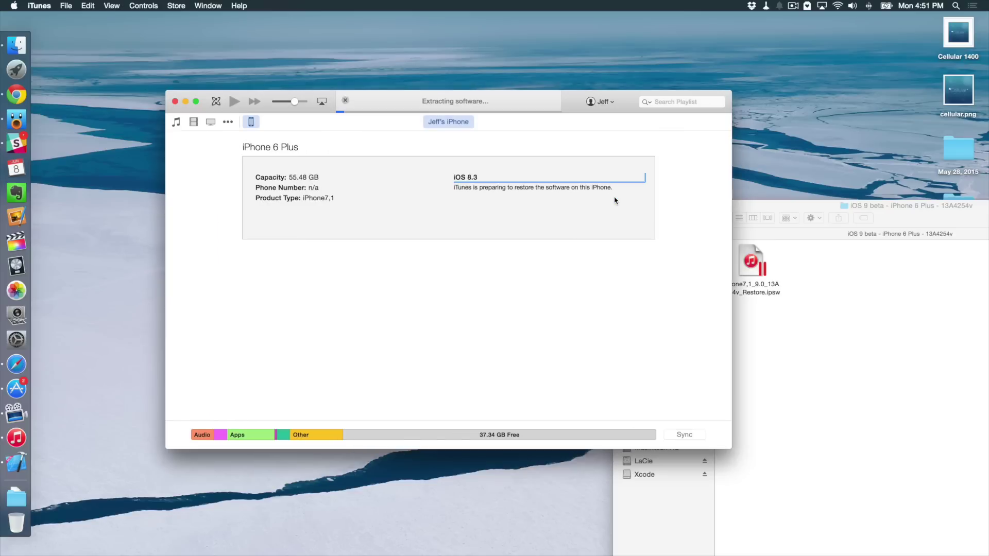